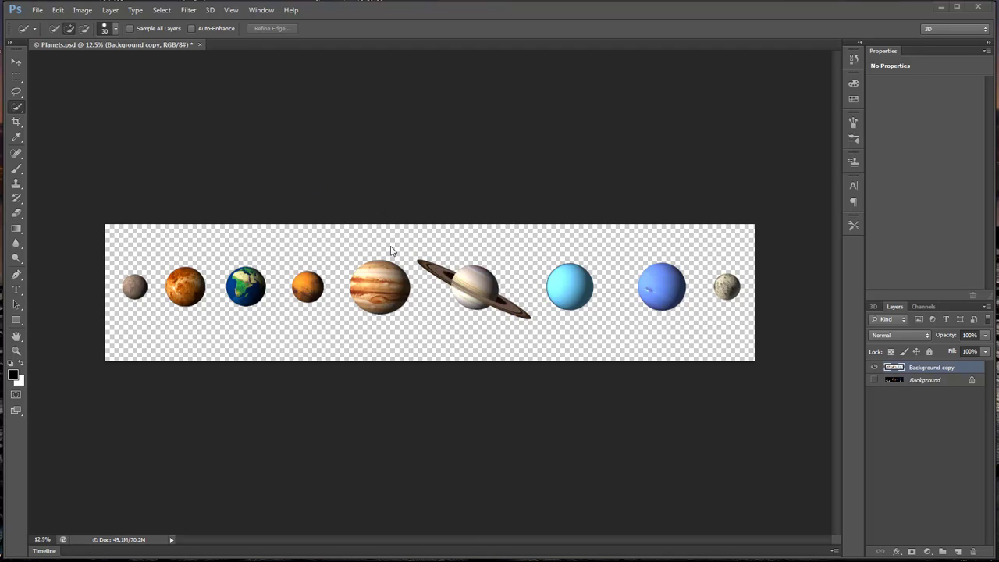
Step: Switch to the Move tool and drag the planets strip layer slightly upward on the canvas
key(h)
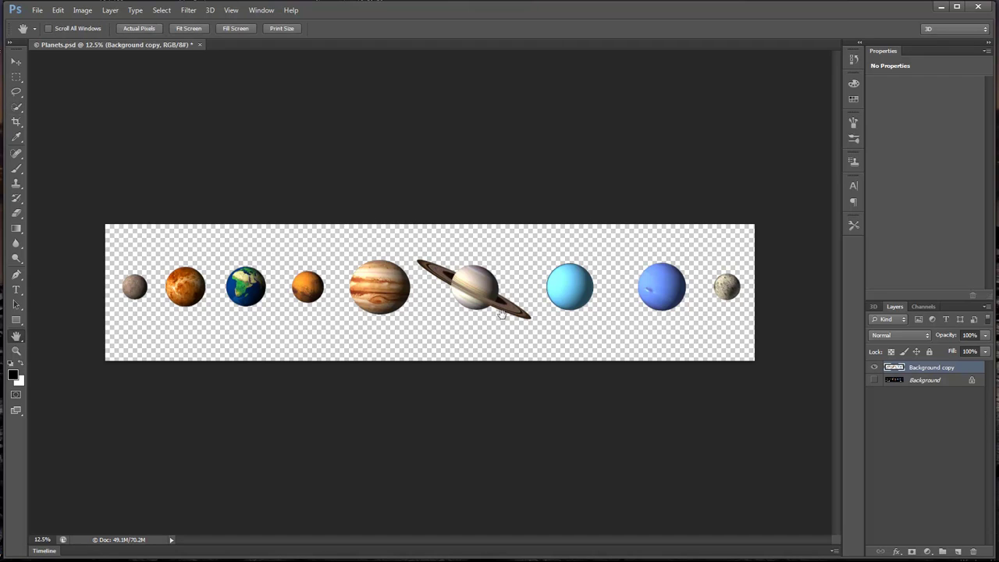
click(16, 61)
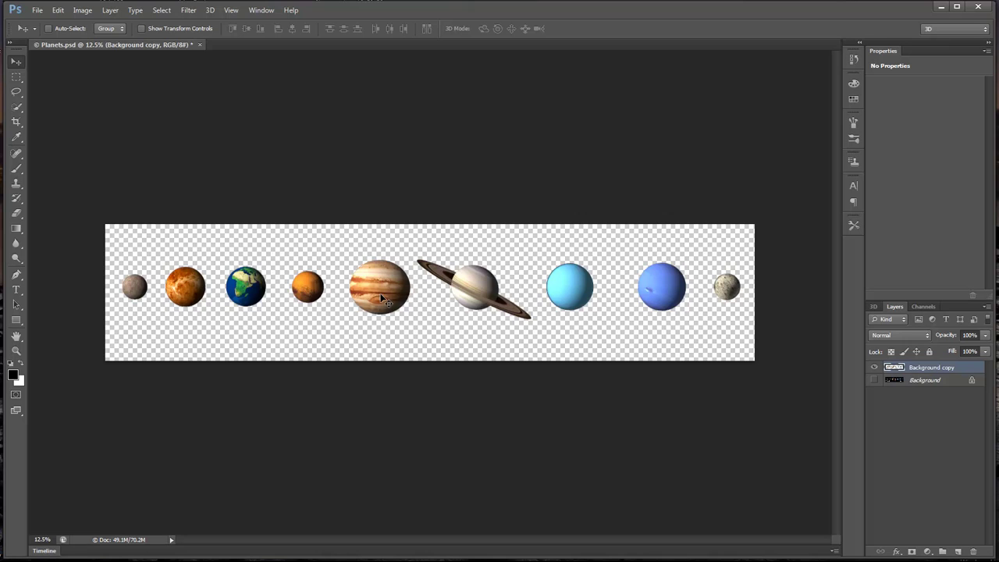
mouse_move(384, 299)
mouse_down()
mouse_move(380, 271)
mouse_move(380, 288)
mouse_up()
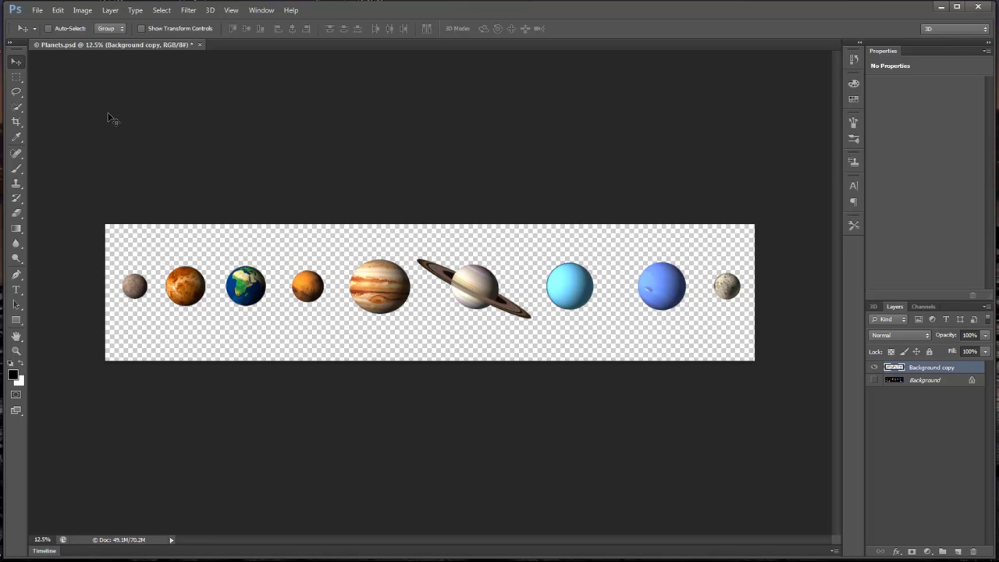
Step: With the Quick Selection Tool, brush over Mercury, the leftmost small grey planet, to select it
click(17, 110)
right_click(17, 109)
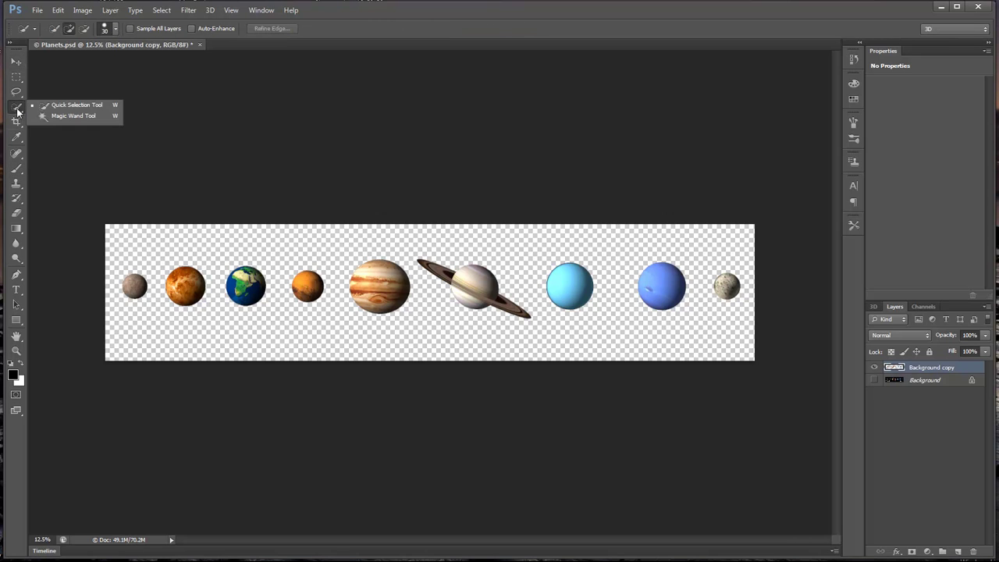
click(70, 109)
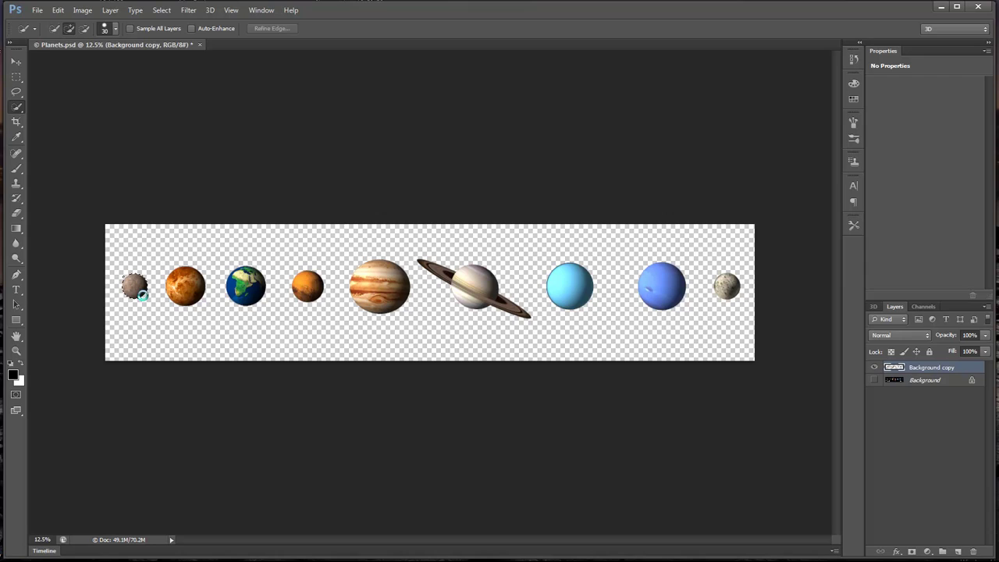
drag(142, 294, 139, 290)
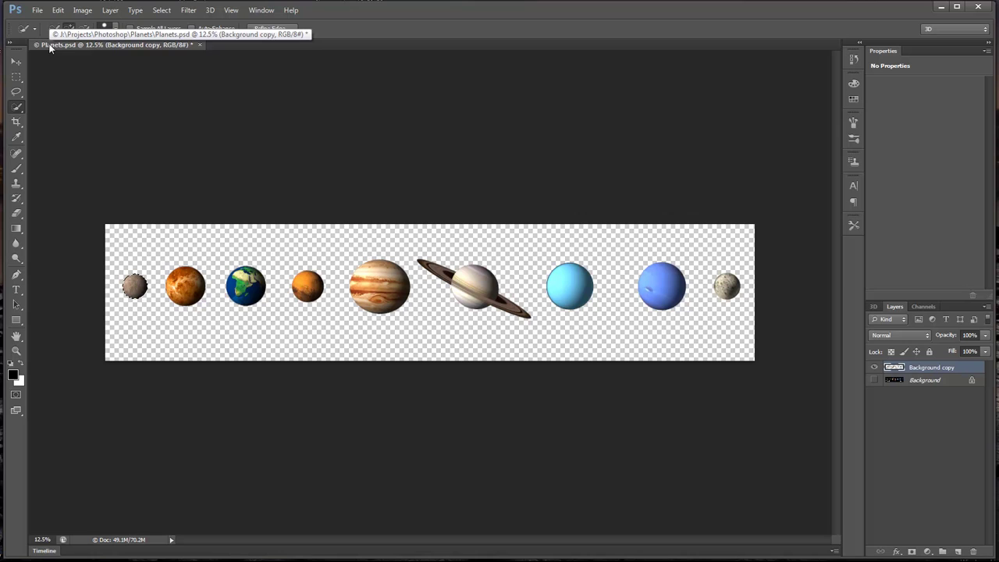
Step: Copy Mercury into a new document named Mercury, then close it because its background is white
key(ctrl+c)
key(ctrl+n)
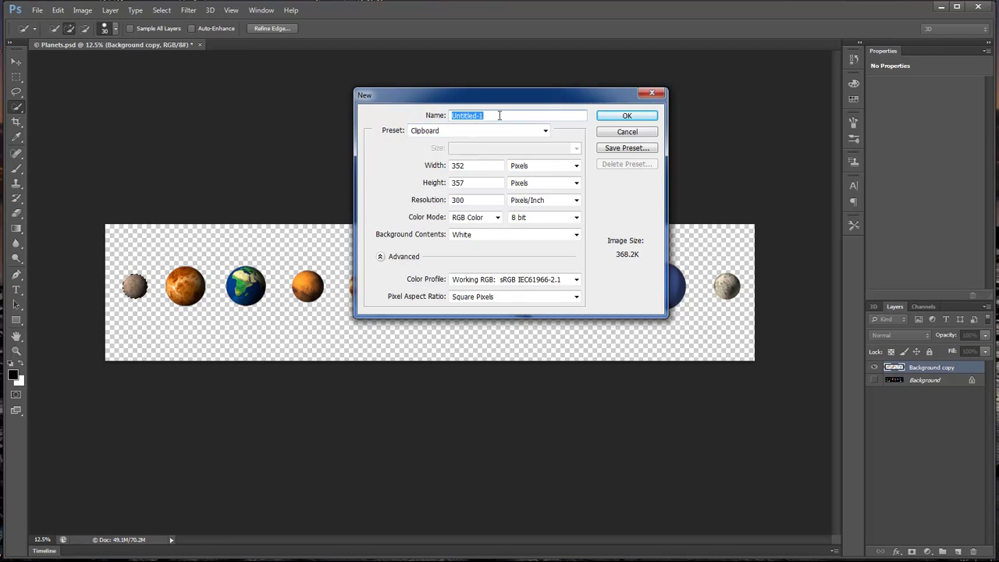
text(Mercury)
click(634, 115)
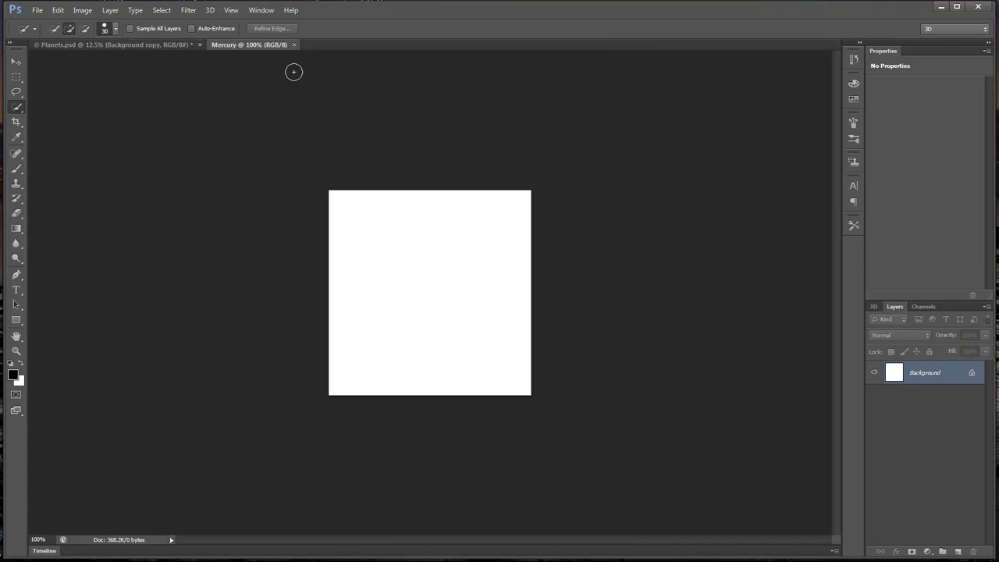
click(294, 44)
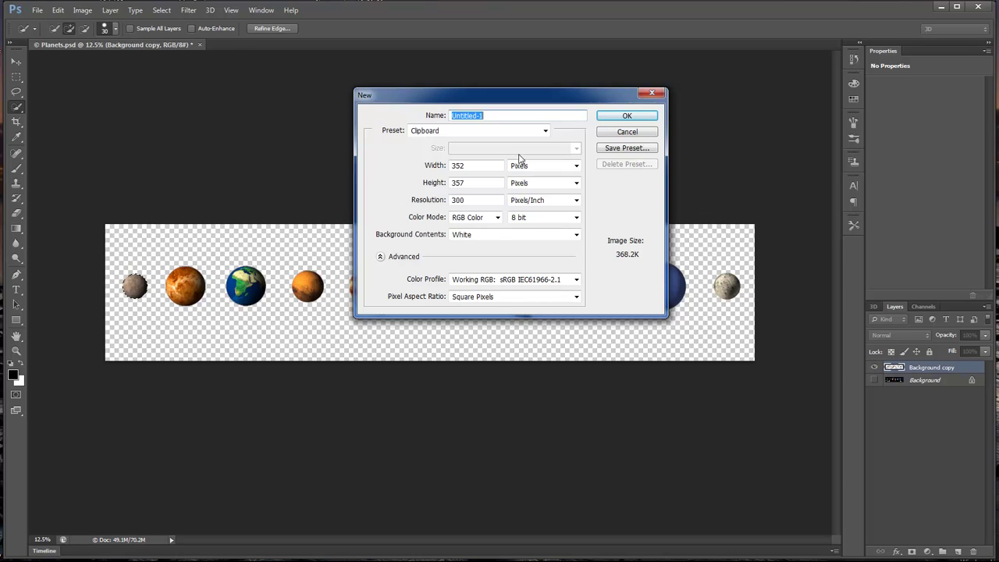
Step: Recreate the Mercury document with a Transparent background, paste Mercury in, and return to Planets.psd
text(Mercury)
click(499, 234)
click(484, 260)
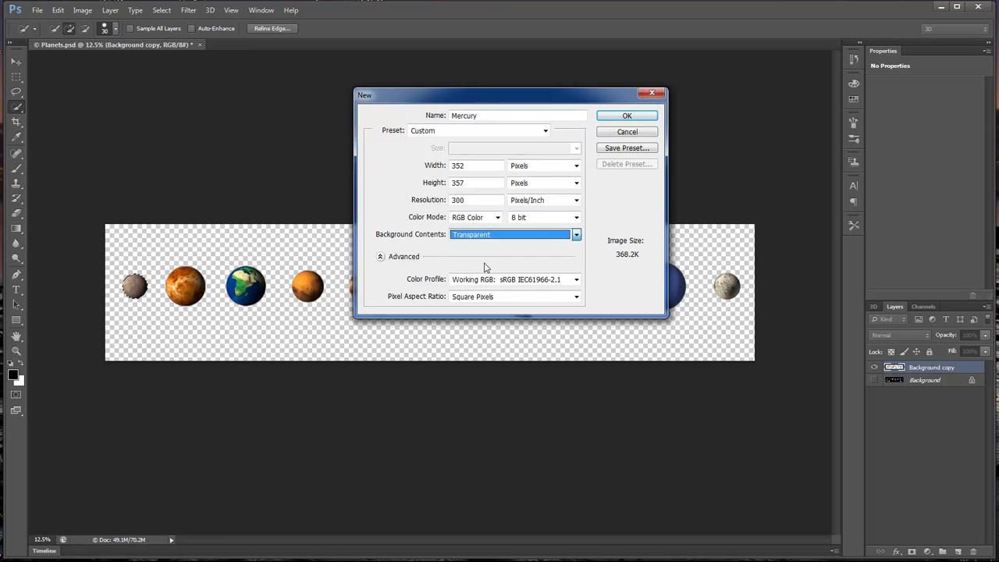
click(626, 116)
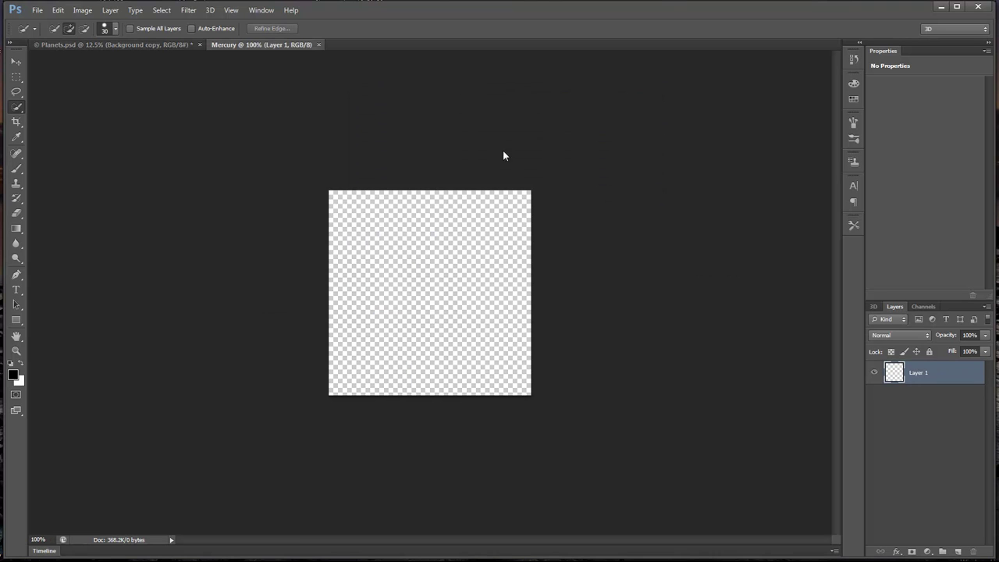
key(ctrl+v)
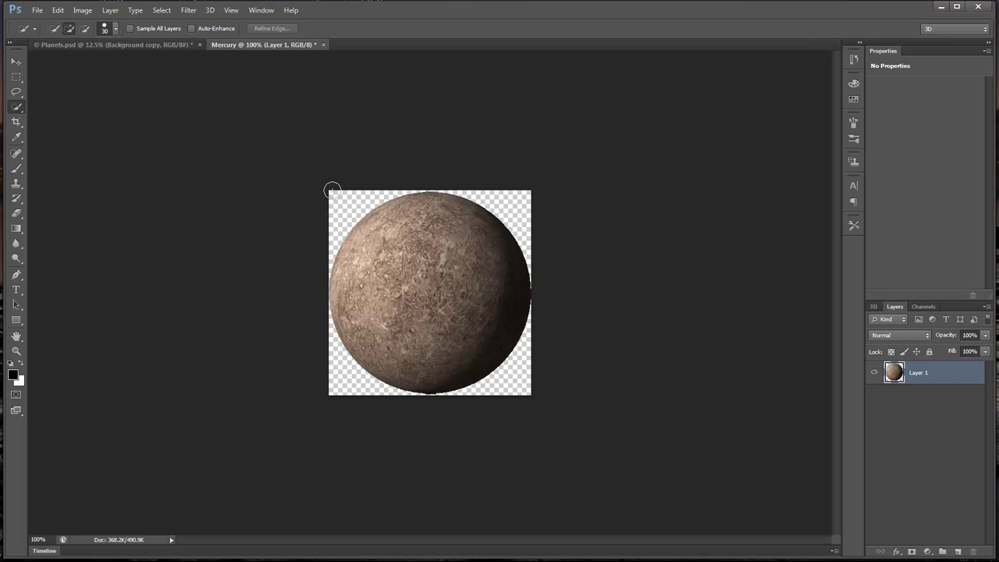
click(157, 48)
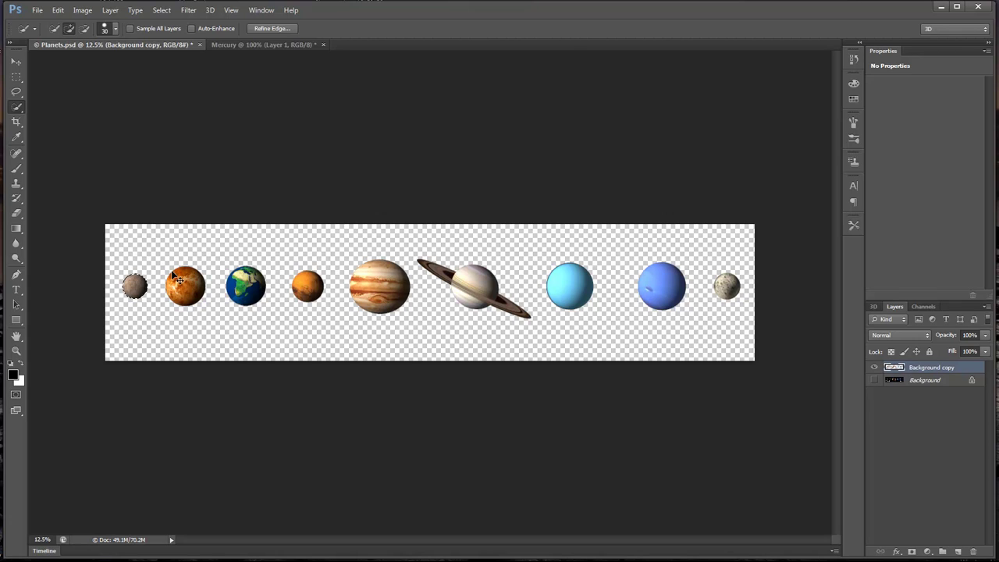
Step: Clear the Mercury selection and quick-select the whole orange planet Venus
key(ctrl+d)
drag(173, 272, 196, 303)
click(196, 266)
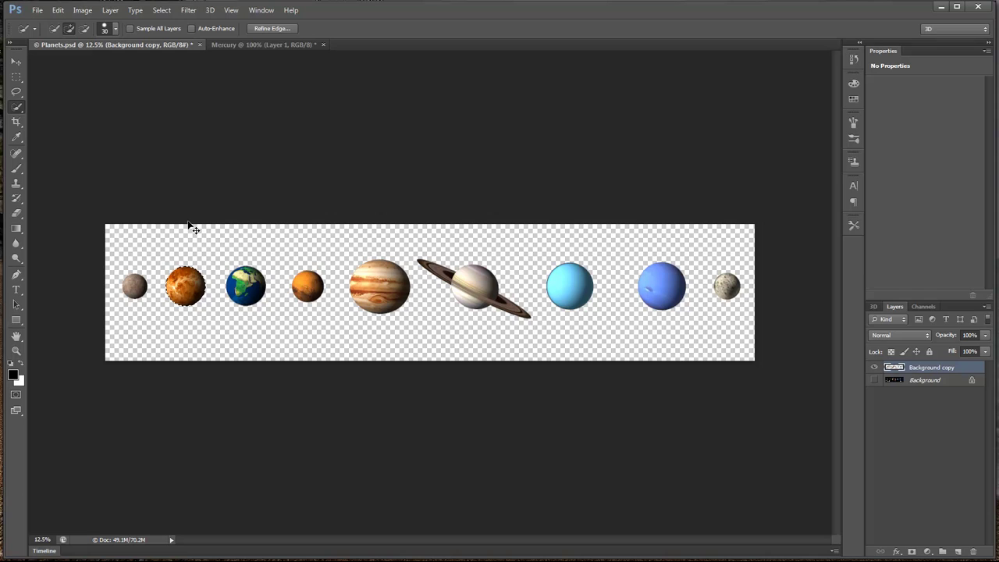
Step: Create a transparent document named Venus, paste Venus into it, and return to Planets.psd
key(ctrl+n)
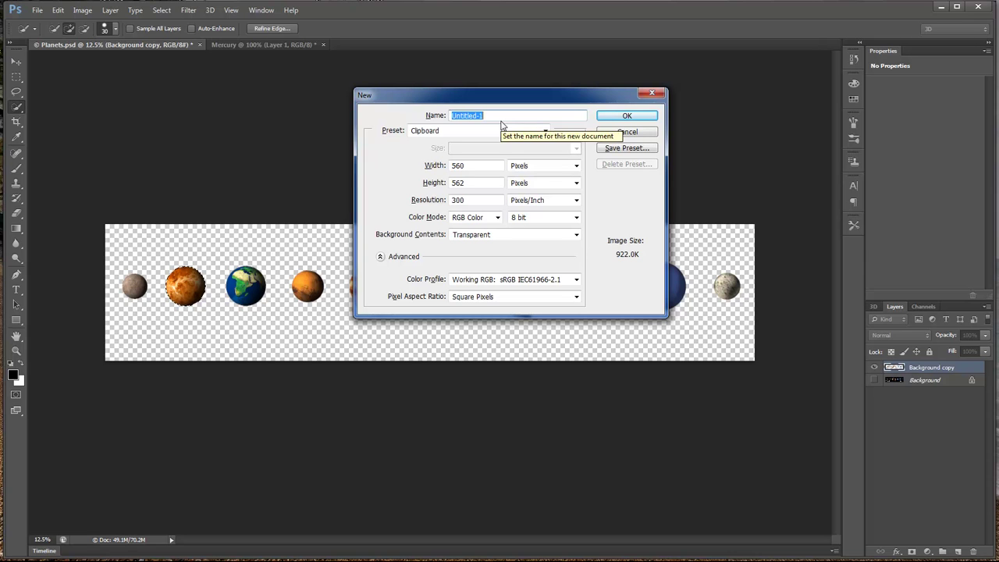
text(Venus)
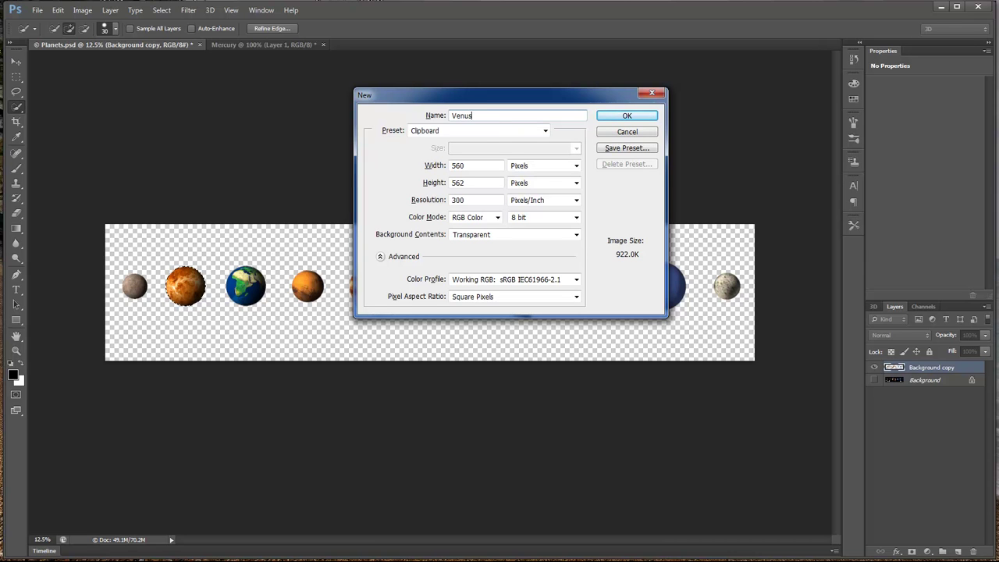
click(646, 116)
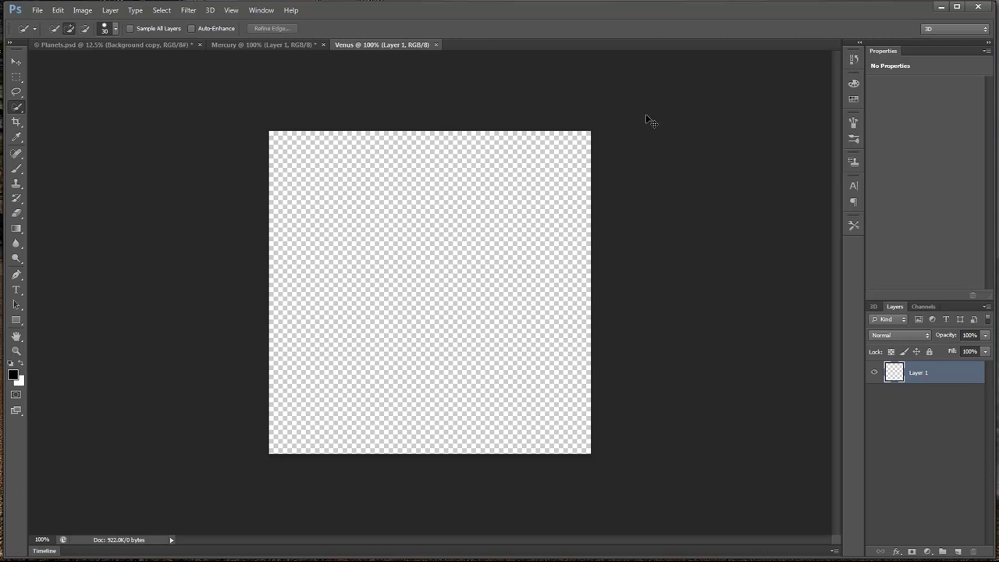
key(ctrl+v)
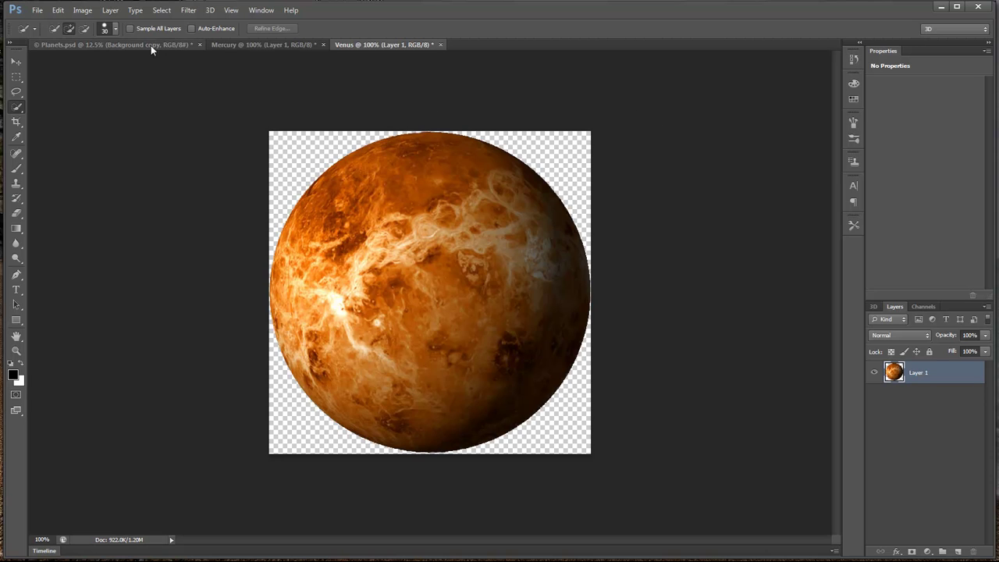
click(151, 45)
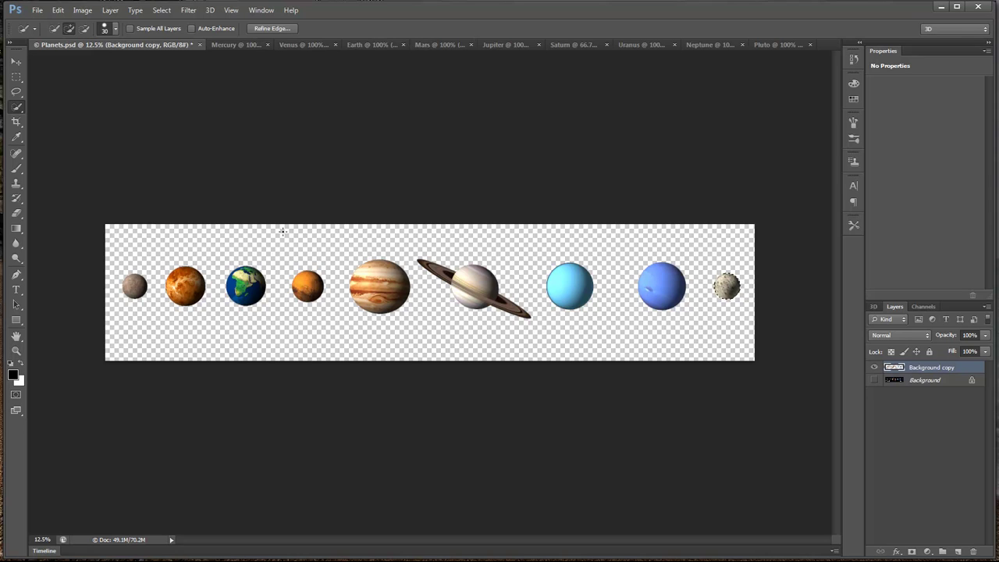
click(230, 45)
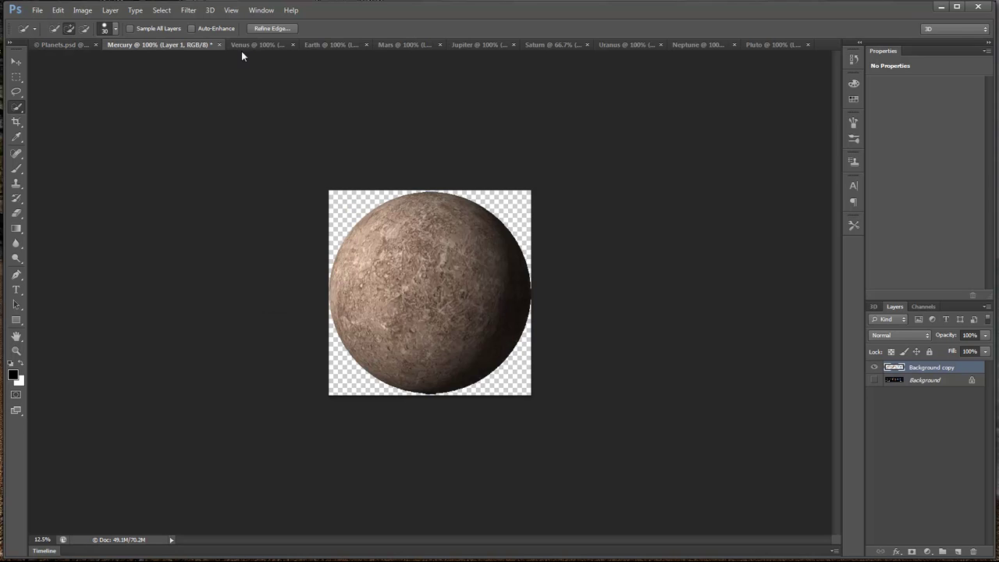
click(258, 44)
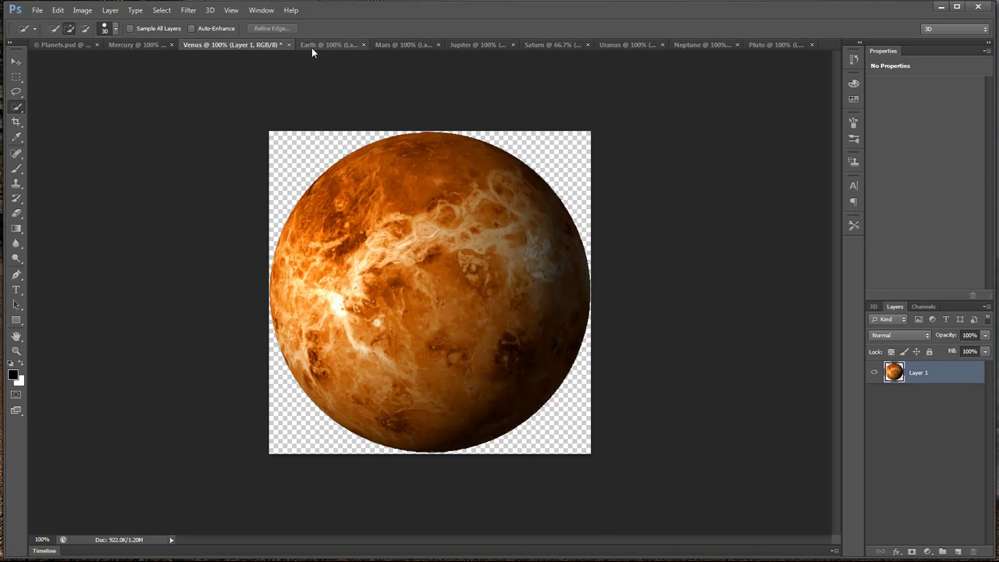
click(312, 44)
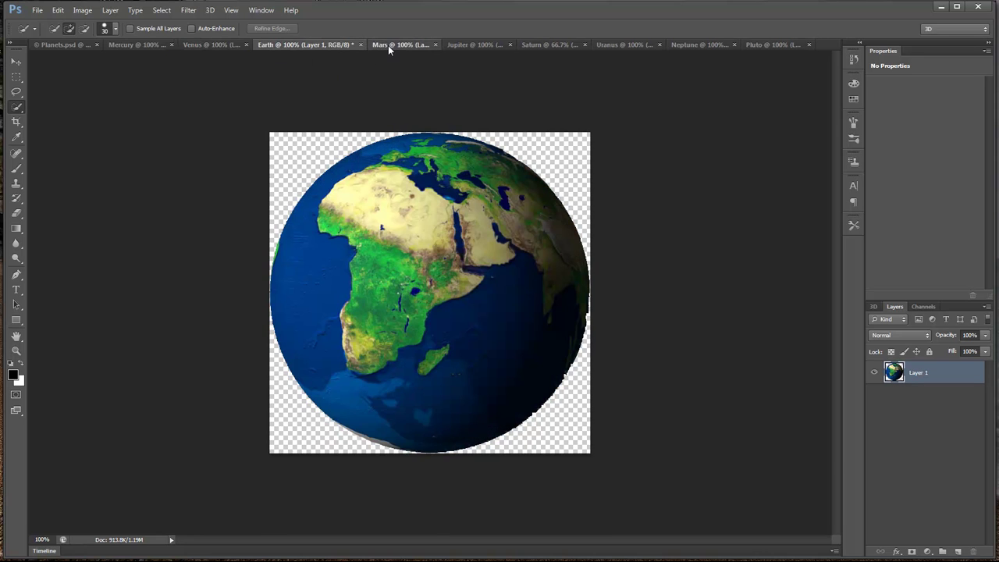
click(388, 46)
click(465, 45)
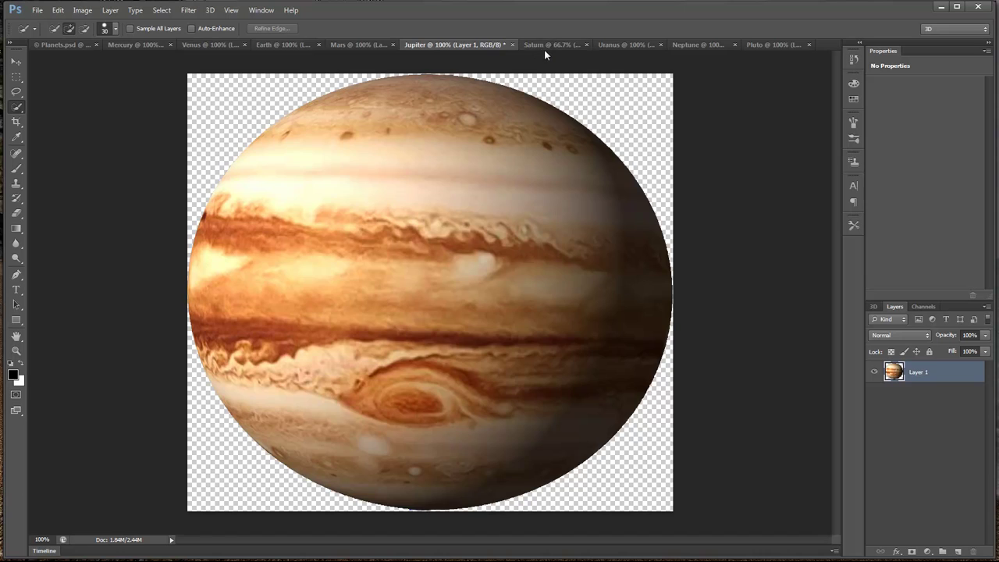
click(558, 45)
click(619, 45)
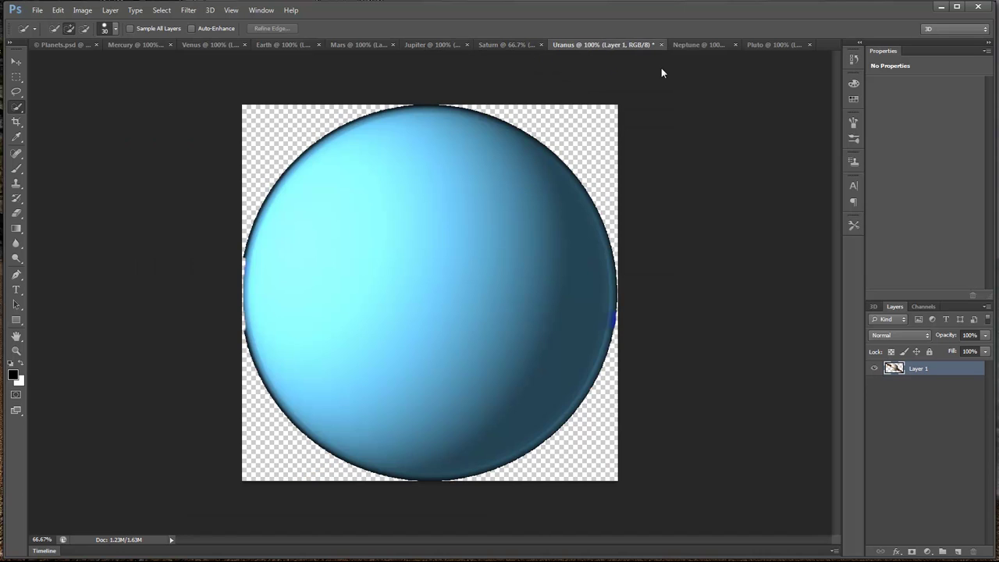
click(699, 45)
click(769, 46)
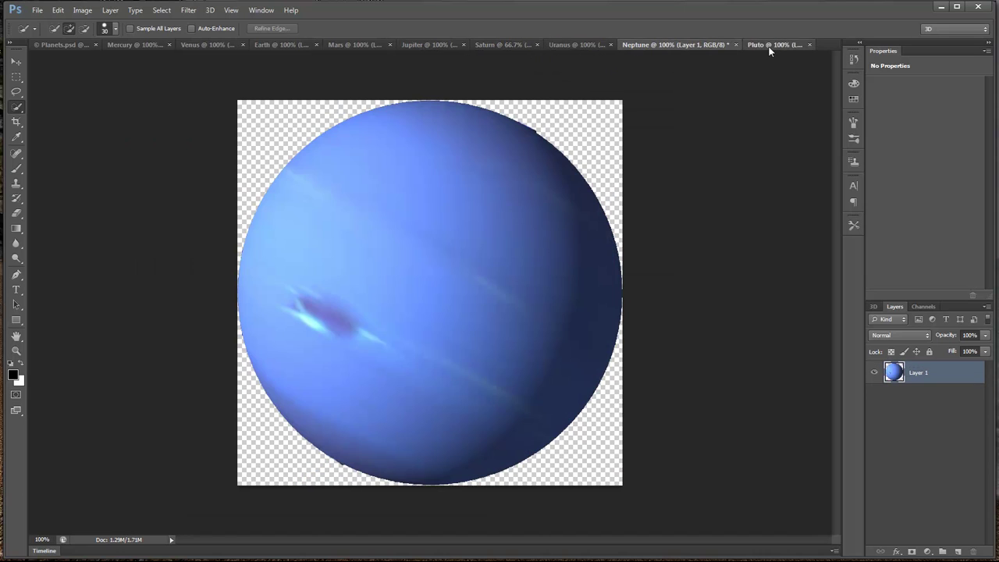
key(ctrl+Tab)
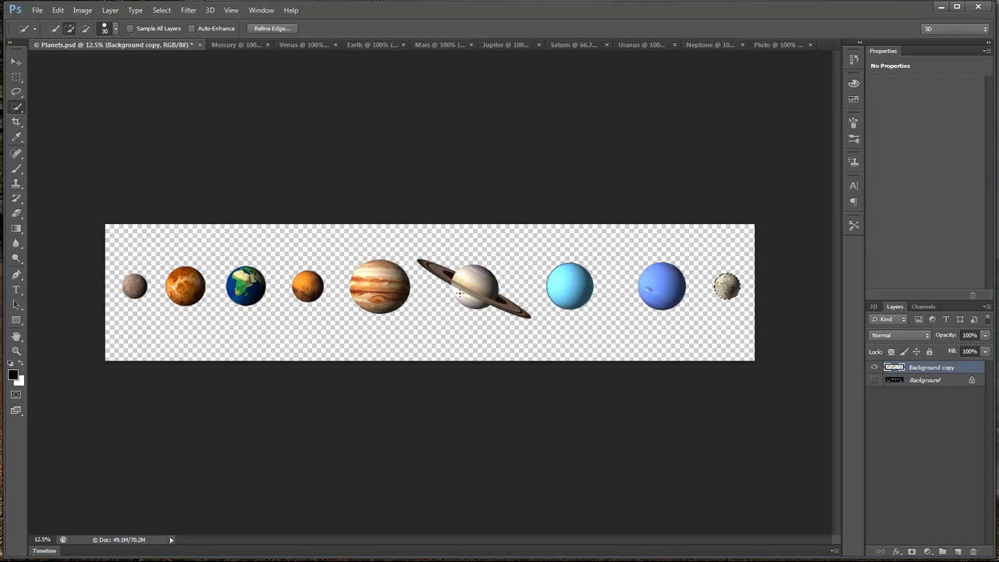
Step: Deselect Pluto, select Saturn's full ring plus its body, and switch to the Saturn document
key(ctrl+d)
drag(434, 270, 536, 318)
click(485, 293)
click(570, 44)
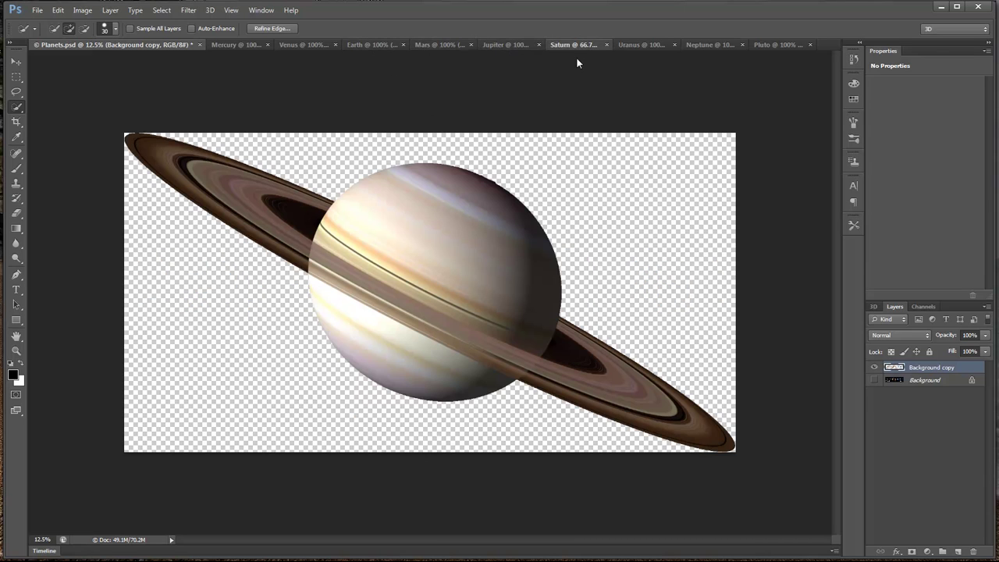